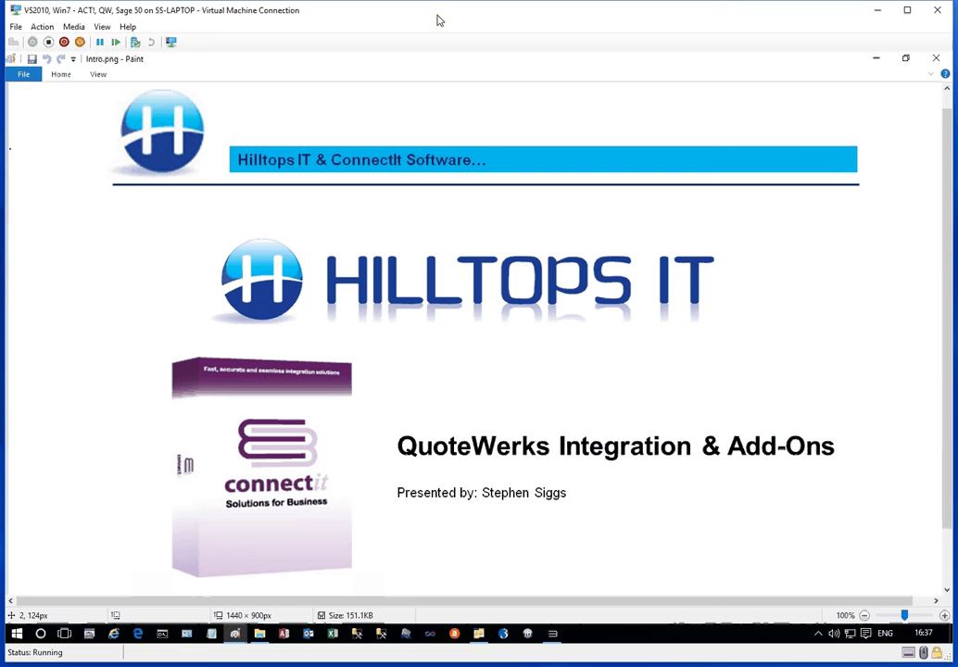
Step: Close the Intro.png slide in Paint to reveal the locked QuoteWerks order
click(936, 60)
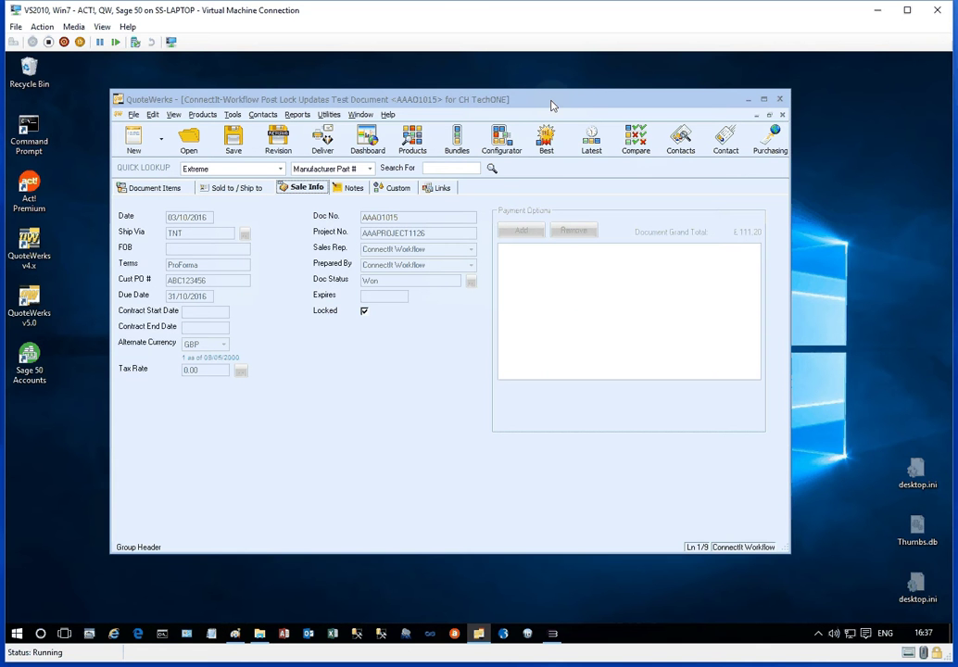
Step: Show the locked order's Custom fields, such as Action Date 04/10/2016, and open the Tools menu
drag(551, 103, 561, 109)
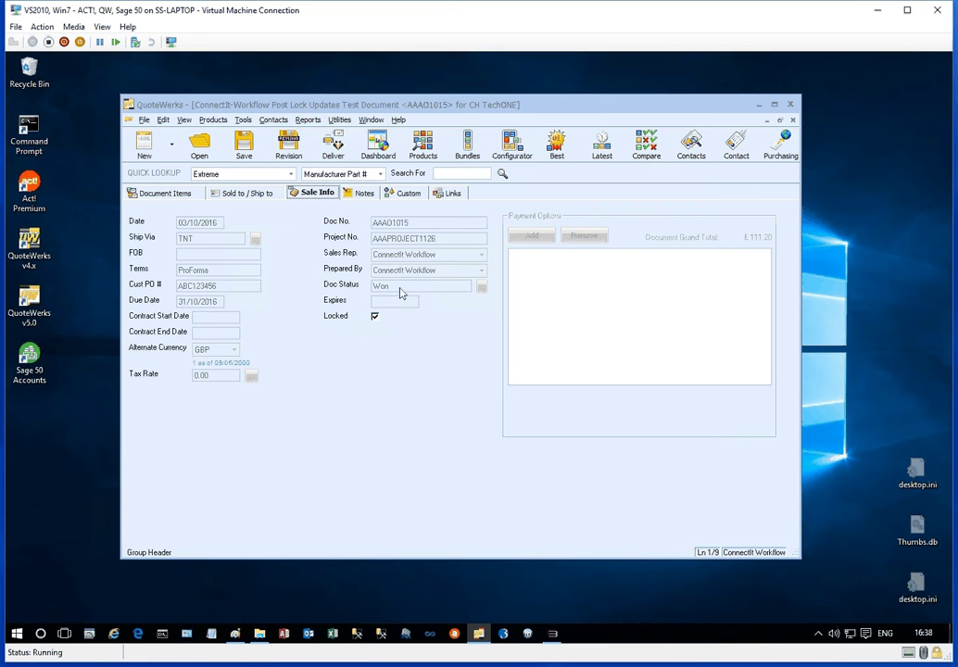
click(400, 194)
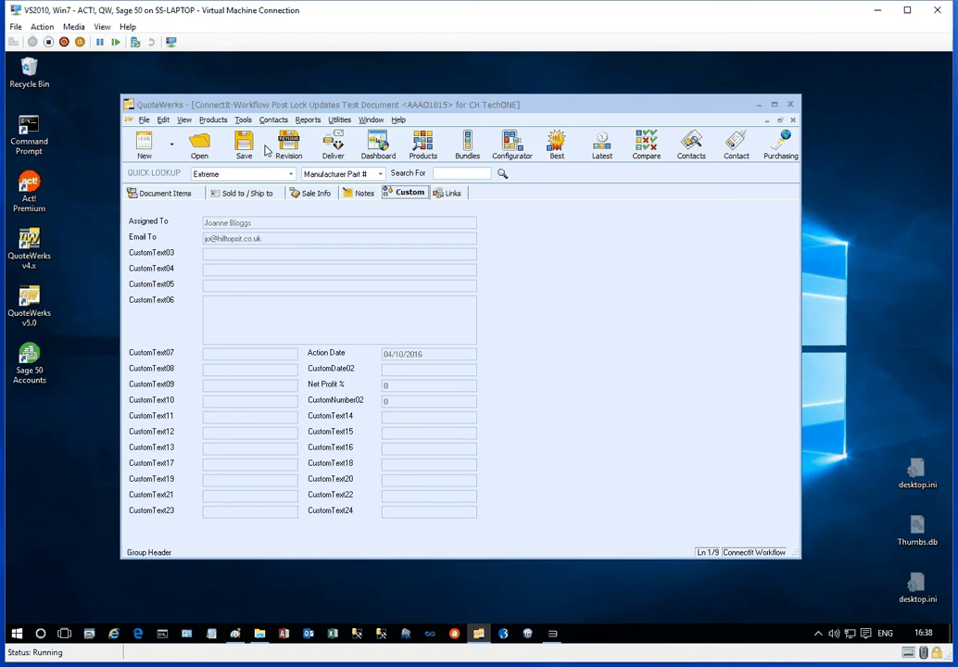
click(243, 121)
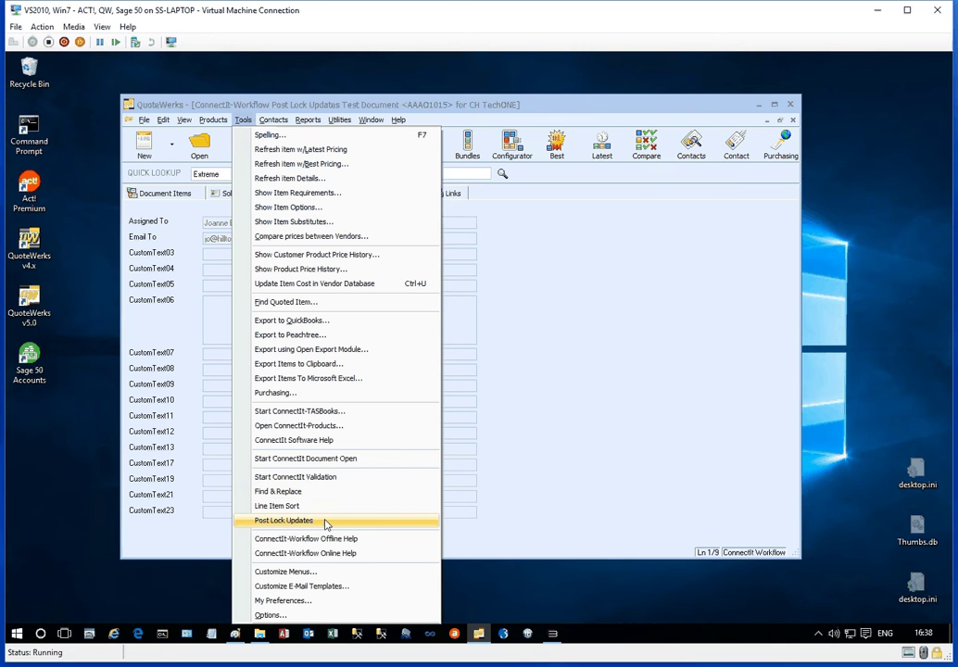
Step: In Post Lock Updates, change Assigned To's update value to a different user from the F2 lookup
click(325, 522)
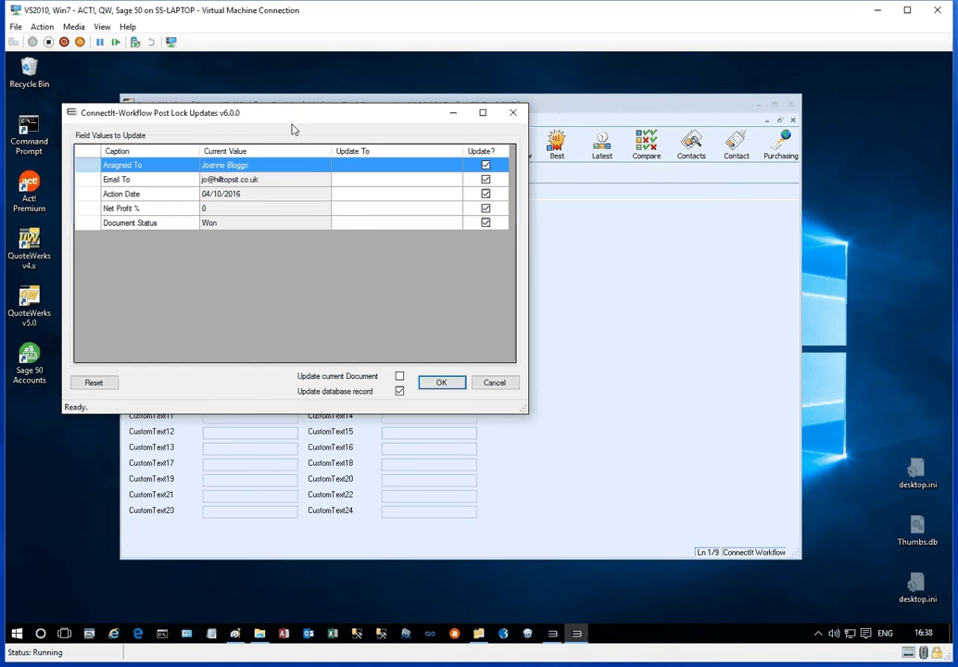
drag(291, 118, 392, 171)
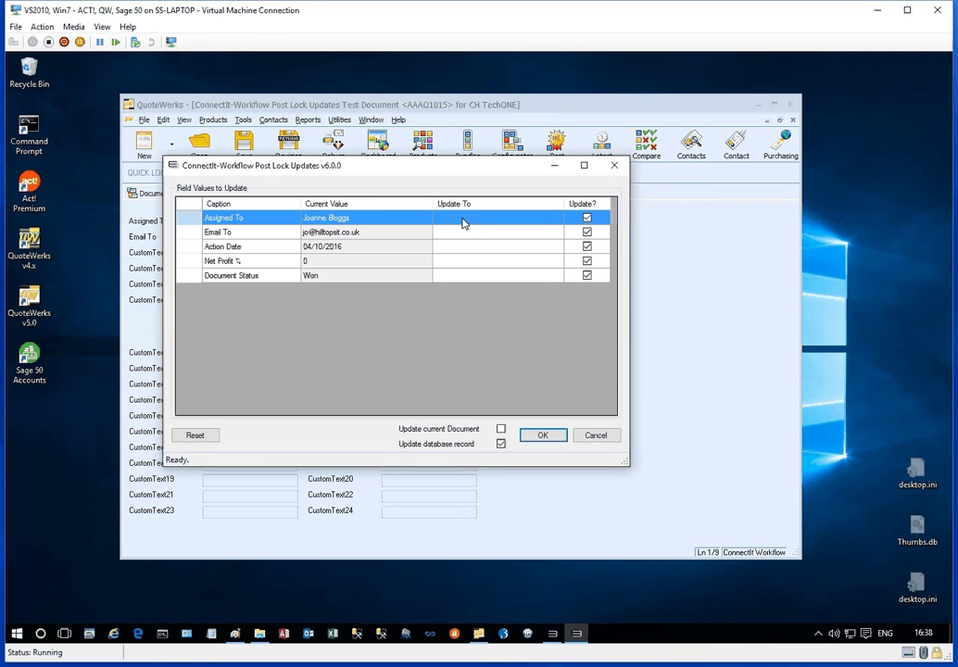
click(465, 224)
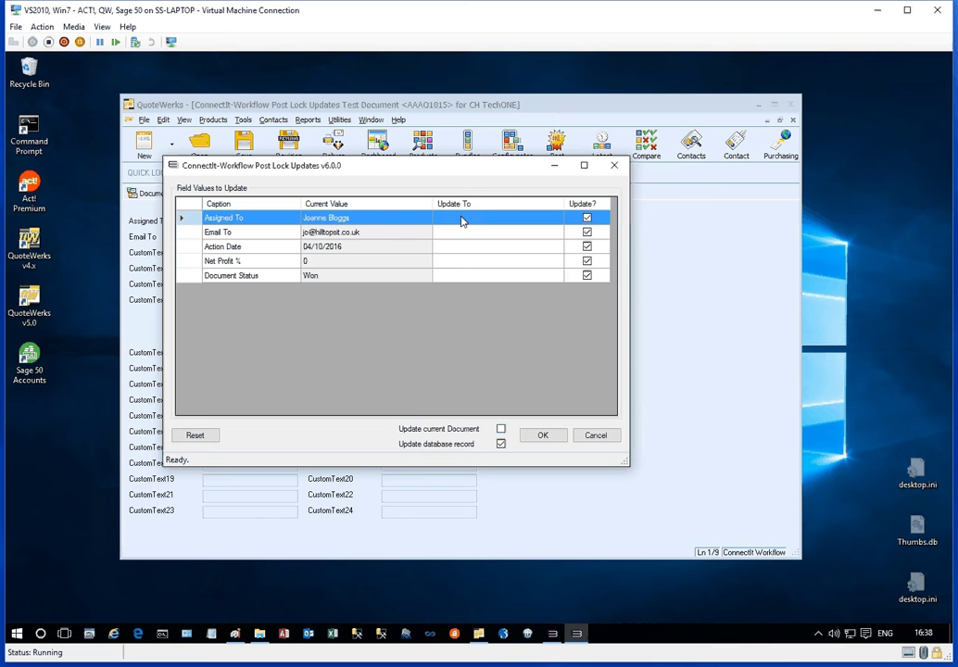
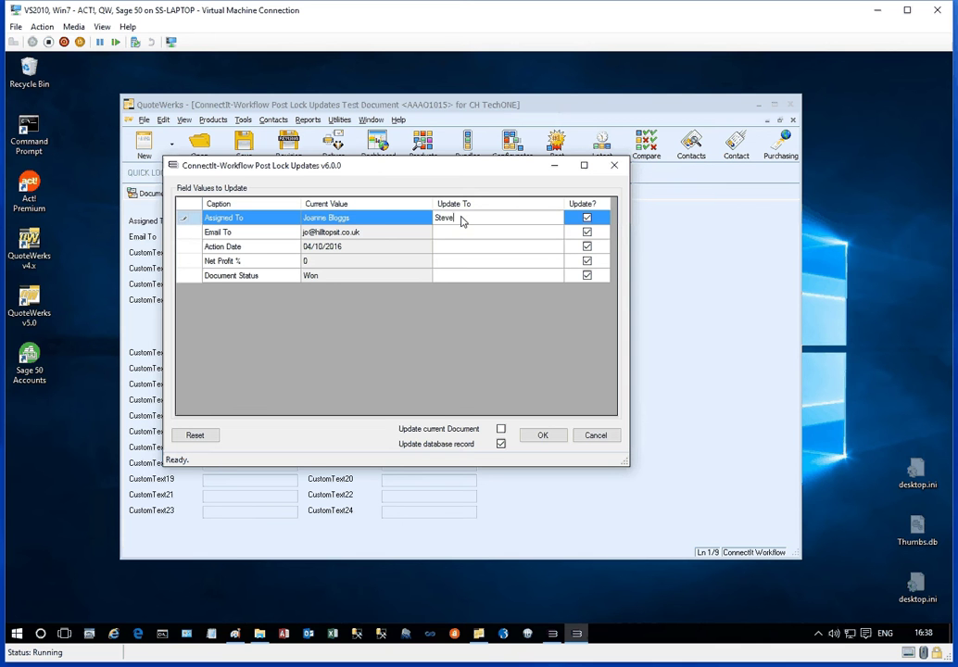
key(Return)
click(488, 219)
key(F2)
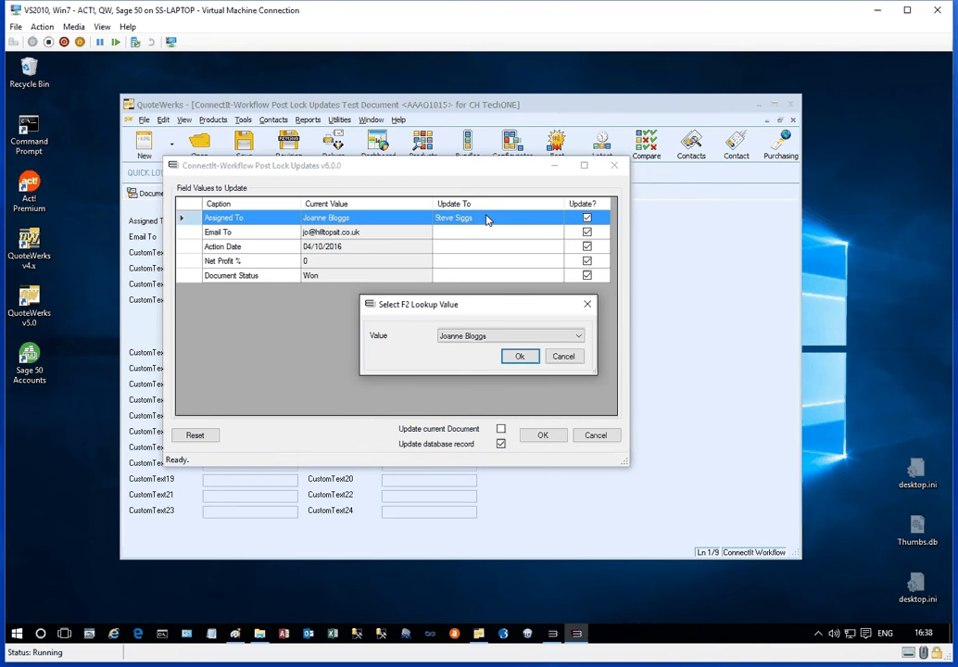
click(578, 337)
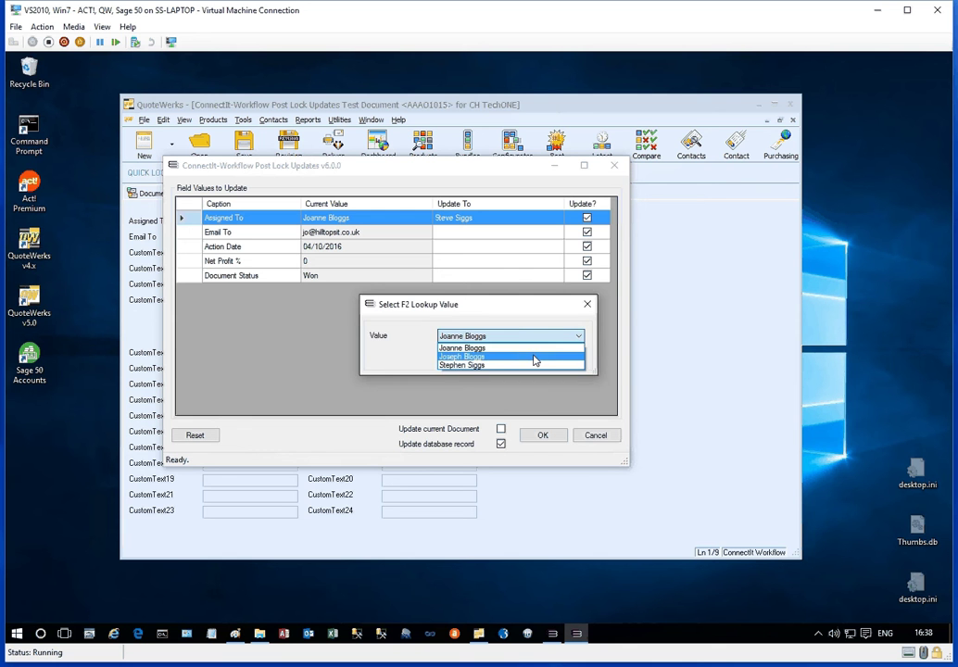
click(534, 357)
click(520, 357)
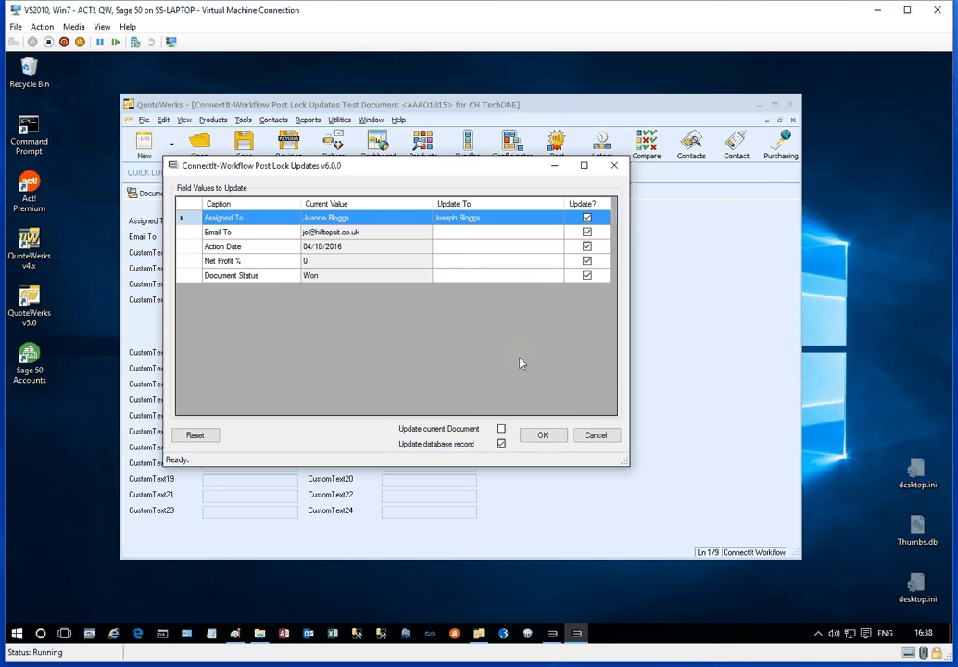
Step: Set Email To to the new assignee's email address from the F2 lookup
click(513, 232)
key(F2)
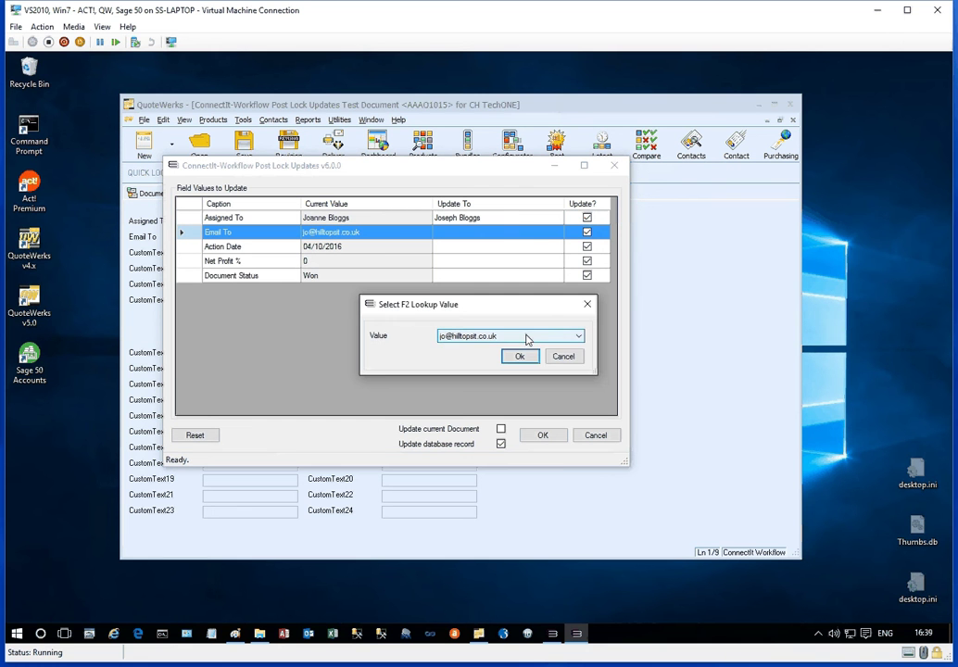
click(526, 337)
click(505, 358)
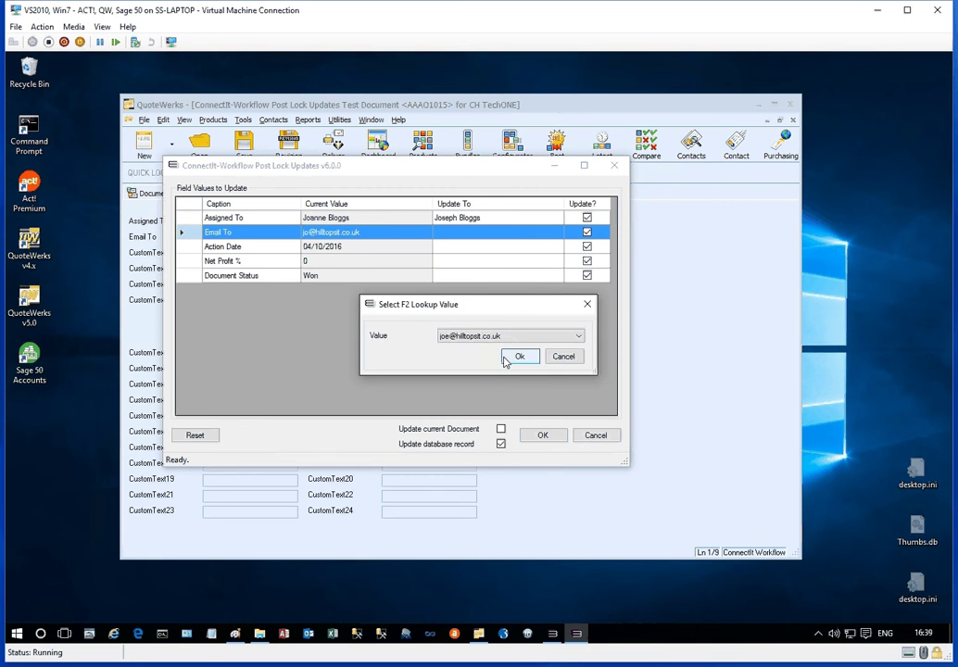
click(518, 357)
Step: Update Action Date to 06/10/2016 and untick Update? for Net Profit %
click(481, 249)
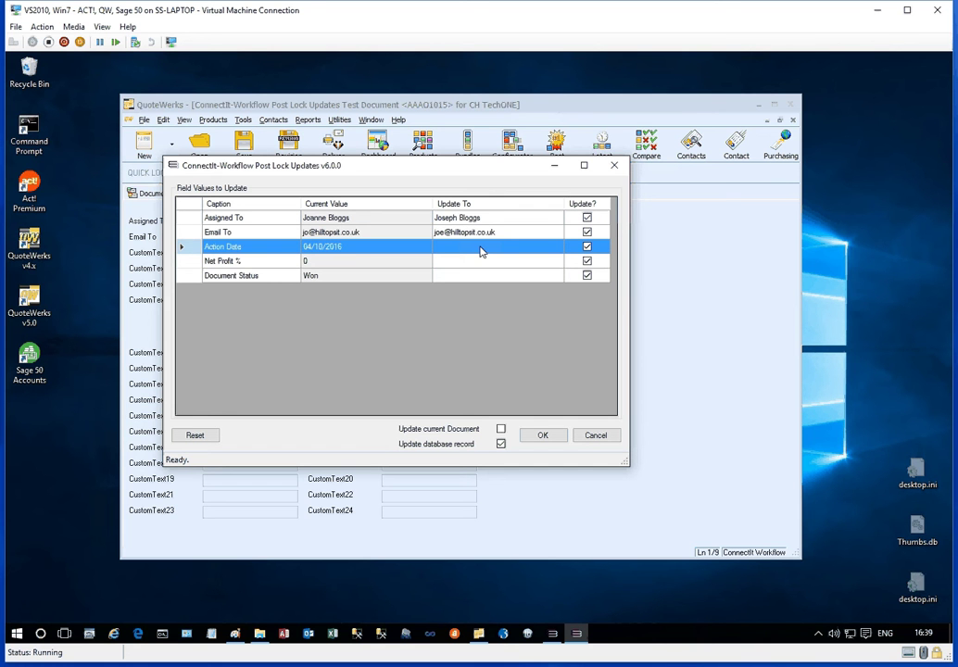
text(06/10)
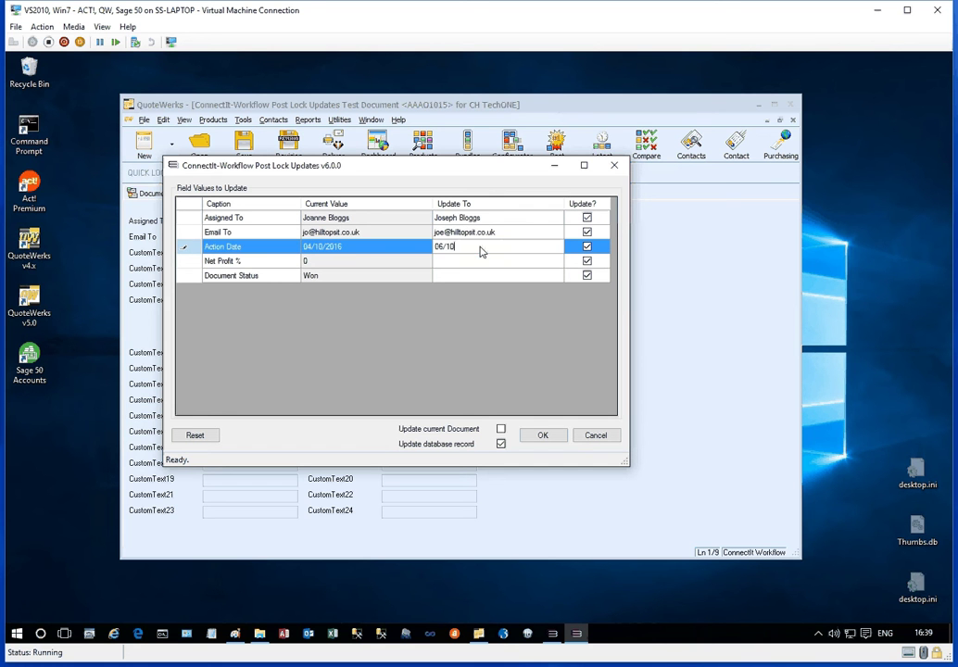
text(/2016)
key(Tab)
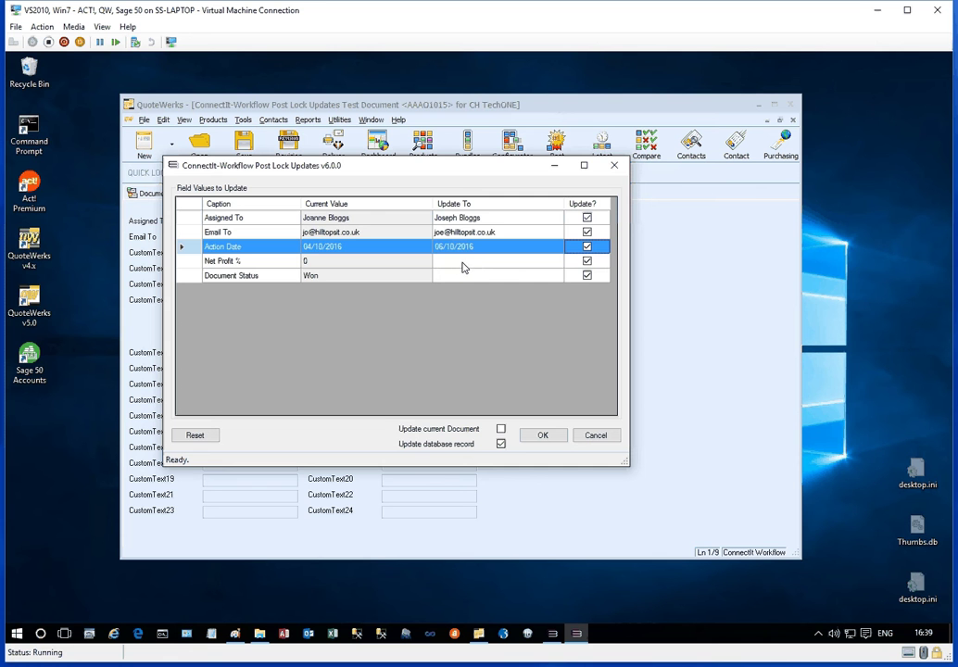
click(516, 267)
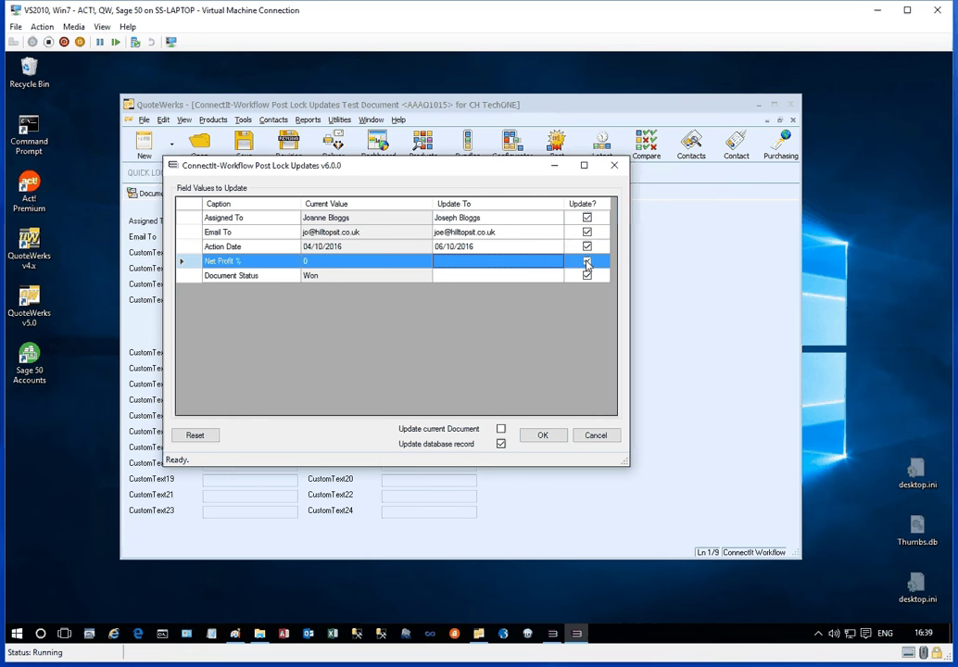
key(Tab)
key(space)
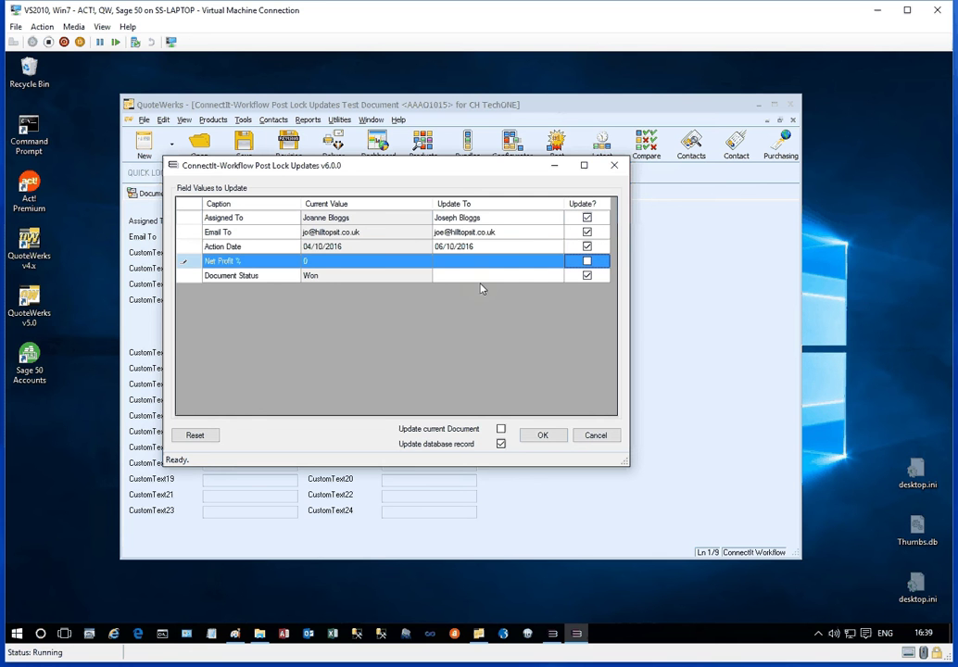
Step: Set Document Status to Ready For Despatch via the F2 lookup
click(487, 274)
key(F2)
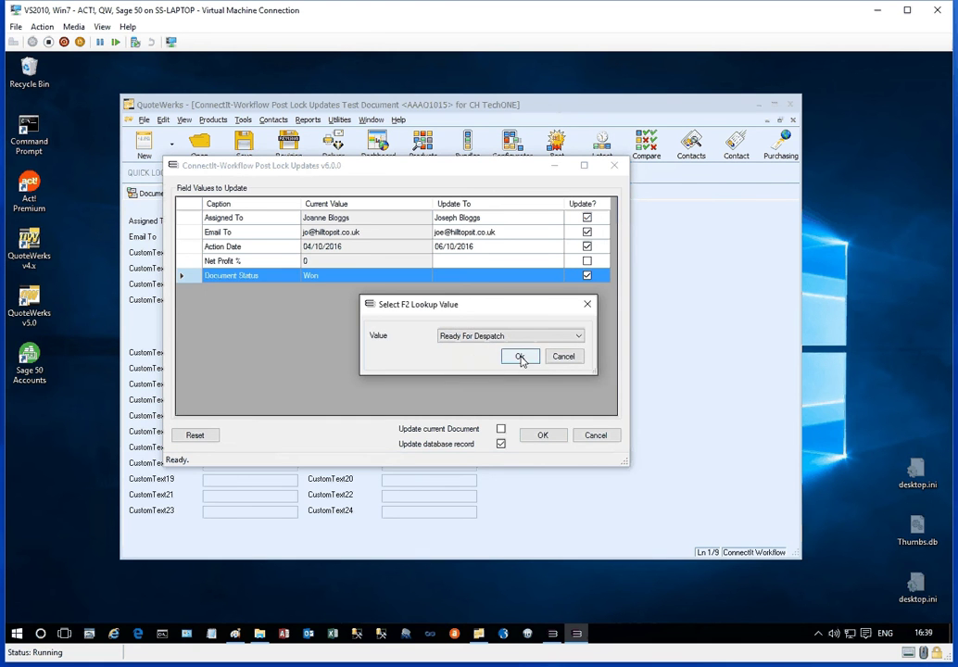
click(520, 358)
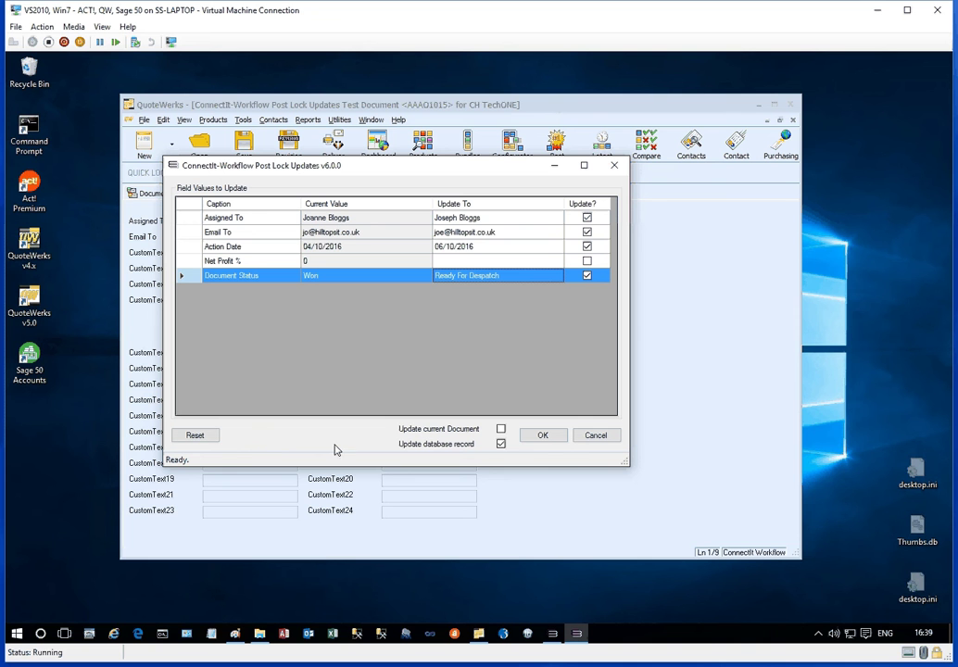
Step: Apply the queued updates to the order's database record and accept exiting the utility
click(541, 436)
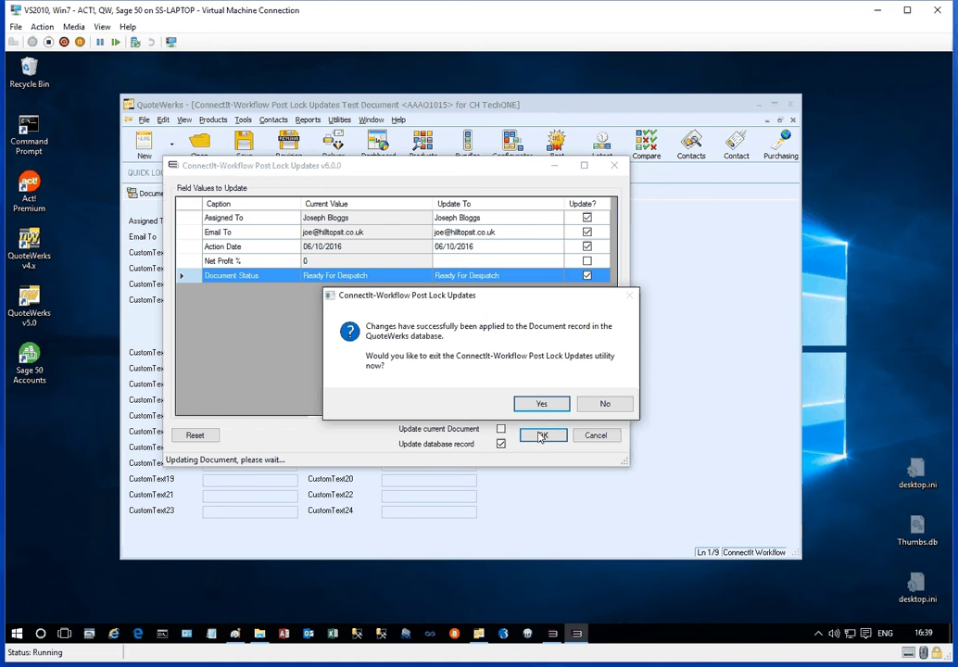
drag(525, 302, 489, 271)
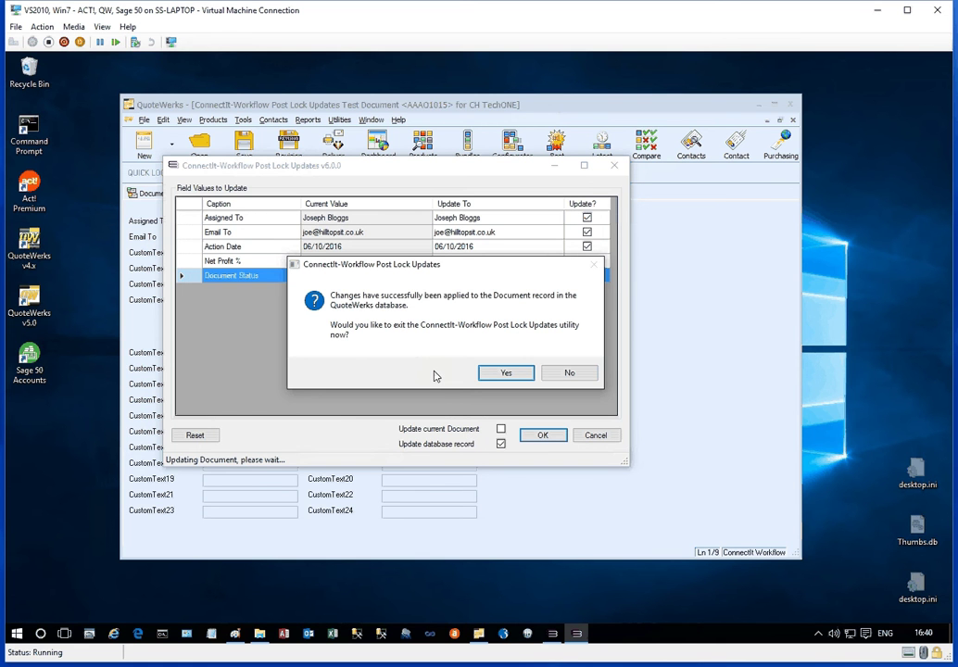
click(506, 375)
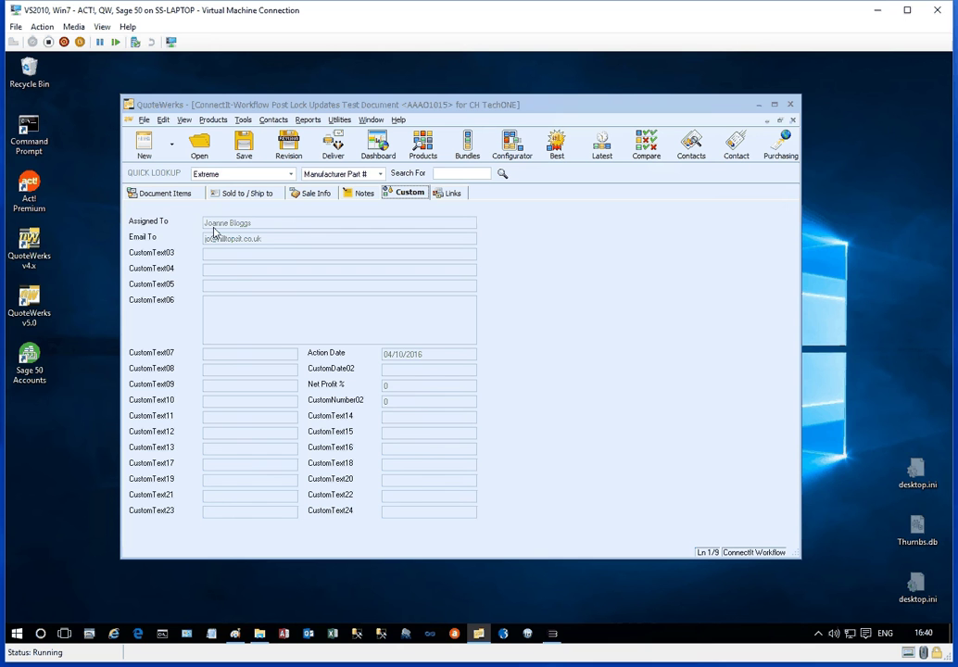
Step: Reopen the Test Document from recent files, check Sale Info and Custom values, then show the Configuration utility
click(792, 121)
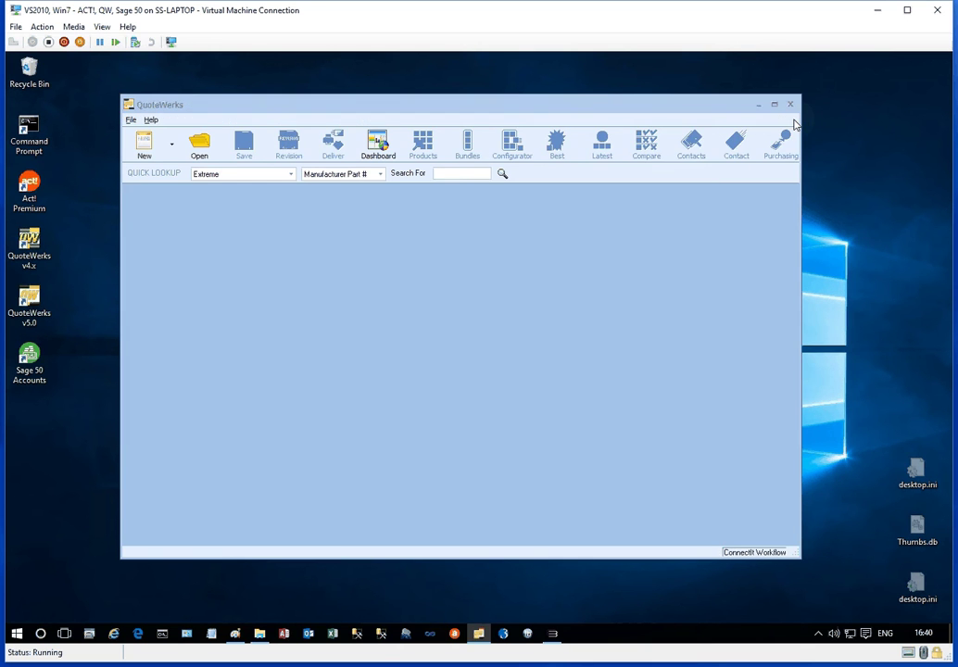
click(132, 121)
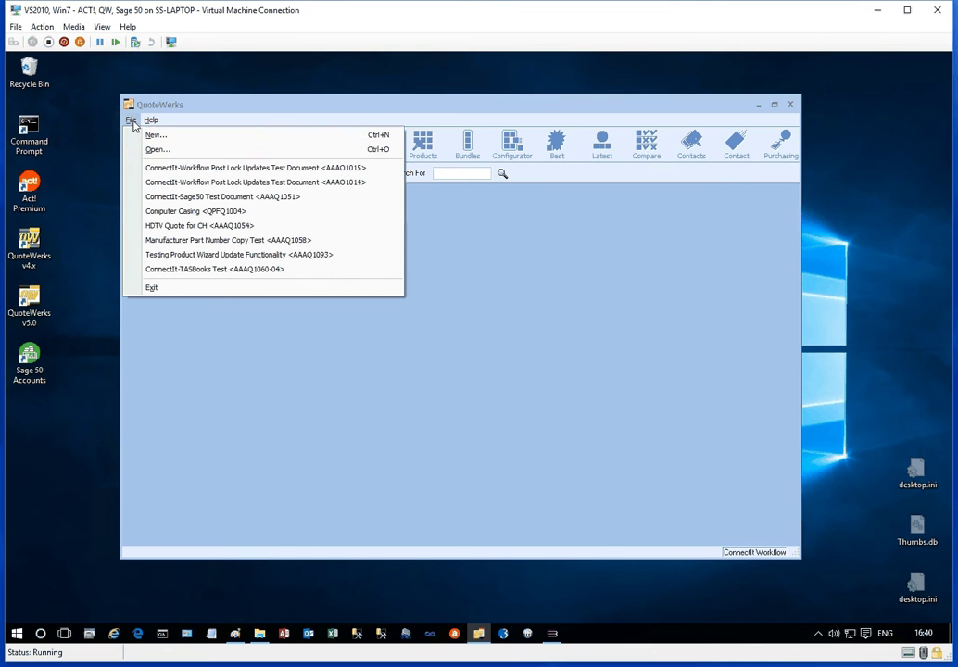
click(144, 171)
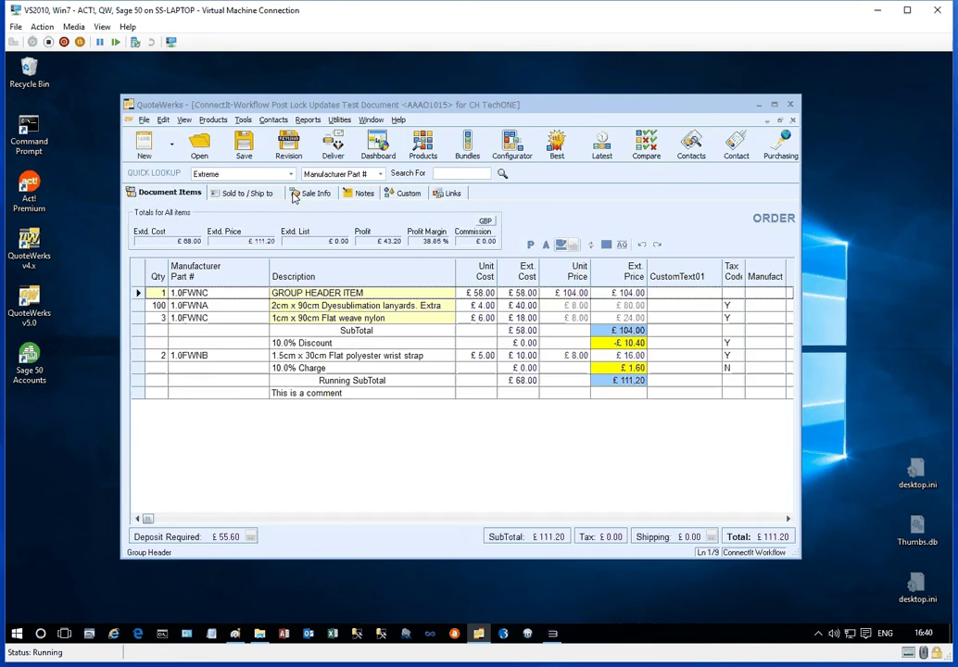
click(317, 193)
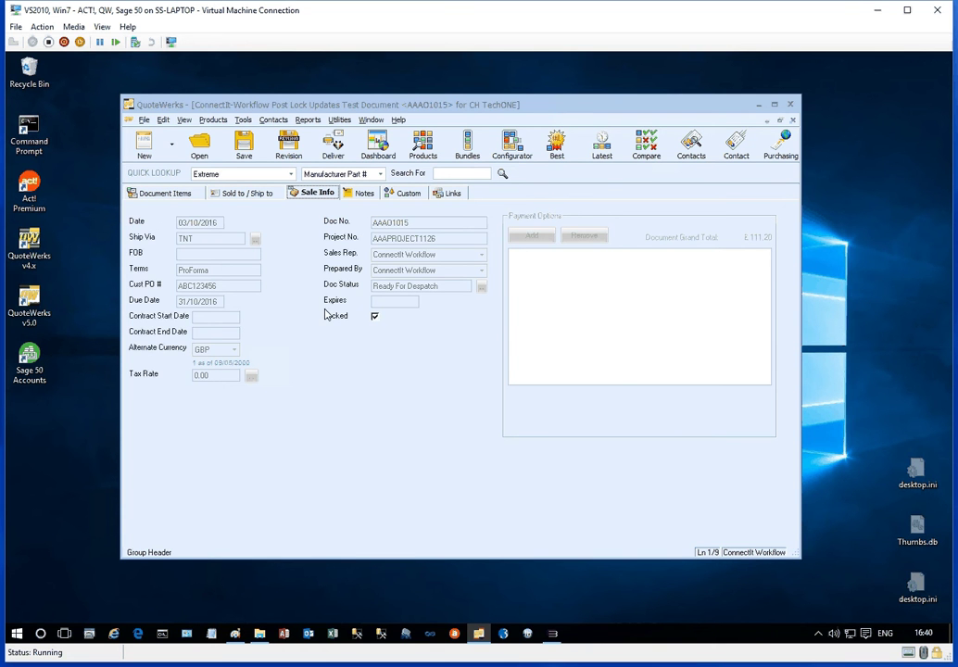
click(390, 196)
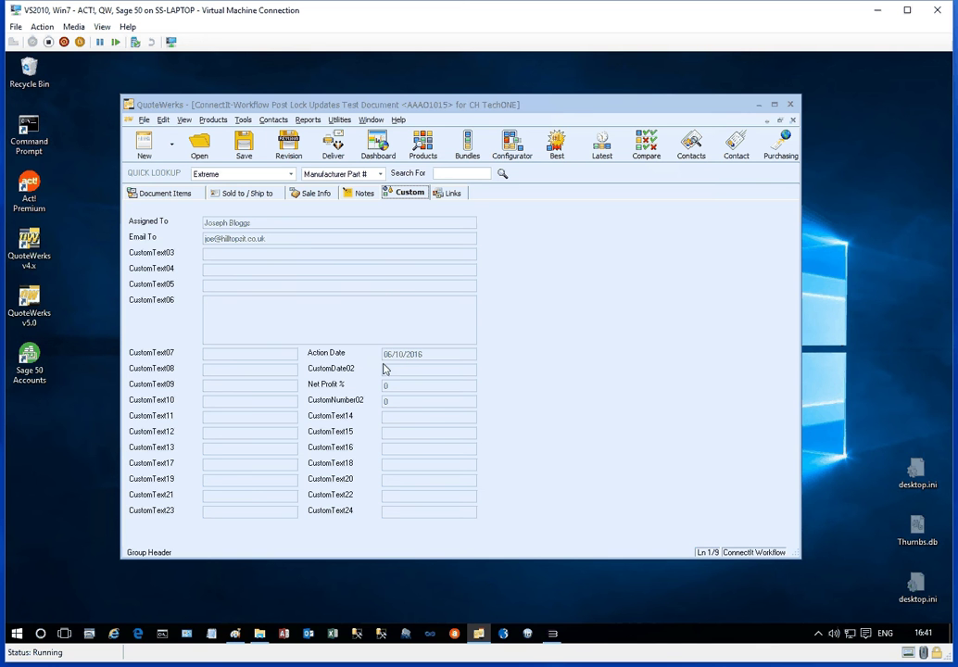
click(553, 636)
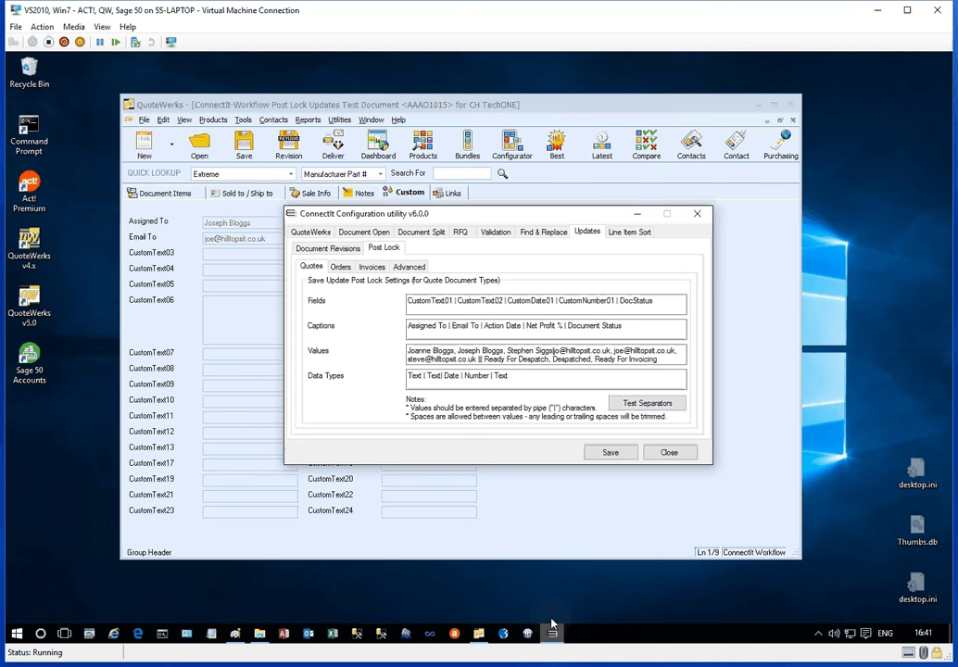
Step: Review the Post Lock Quotes and Orders field settings, then view the Advanced sub-tab
drag(493, 221, 448, 218)
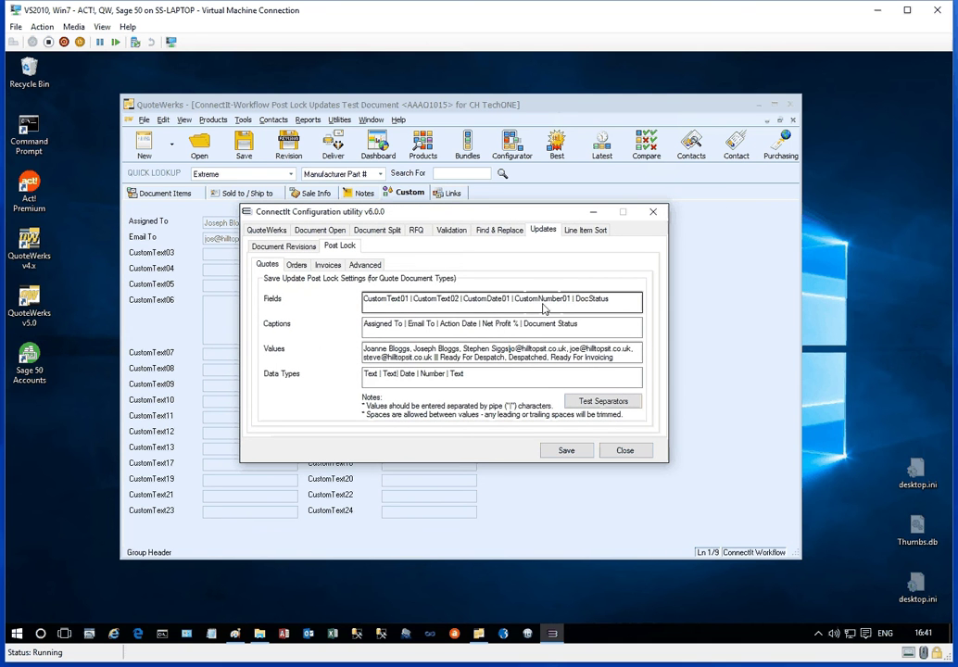
drag(613, 298, 321, 295)
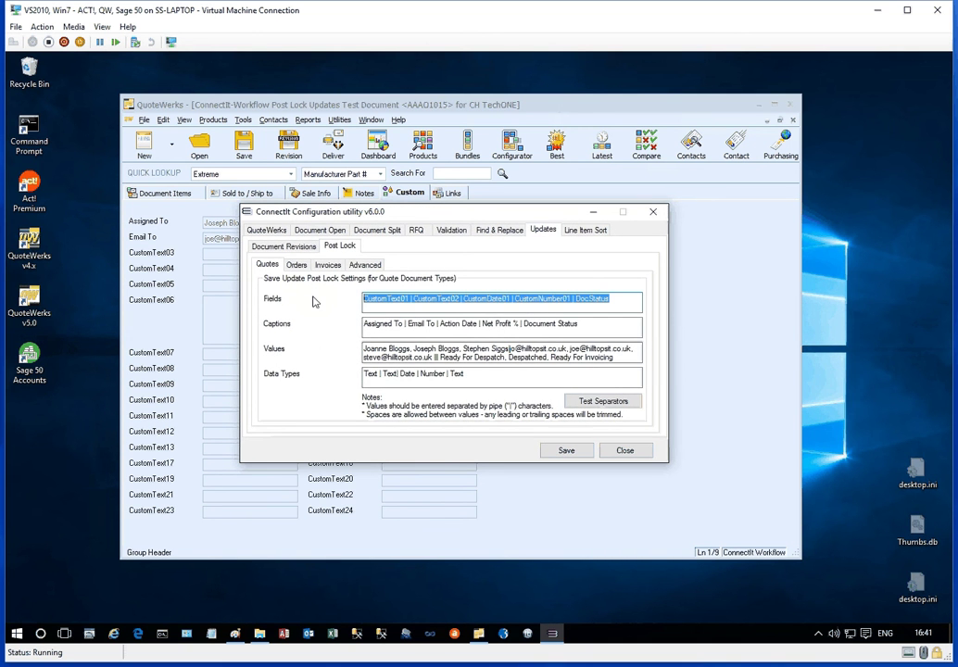
click(298, 266)
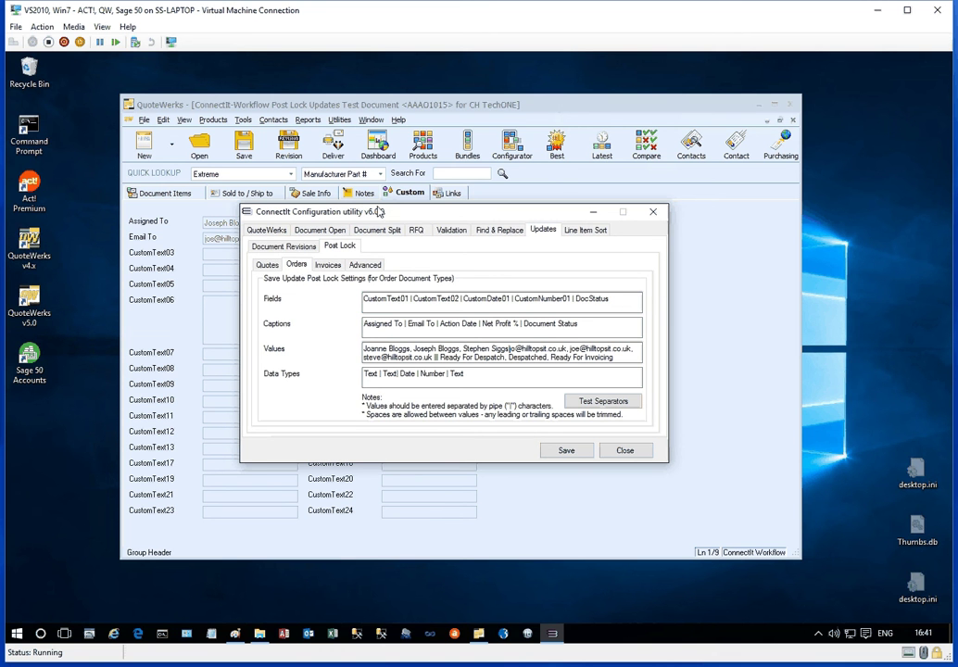
drag(383, 213, 400, 192)
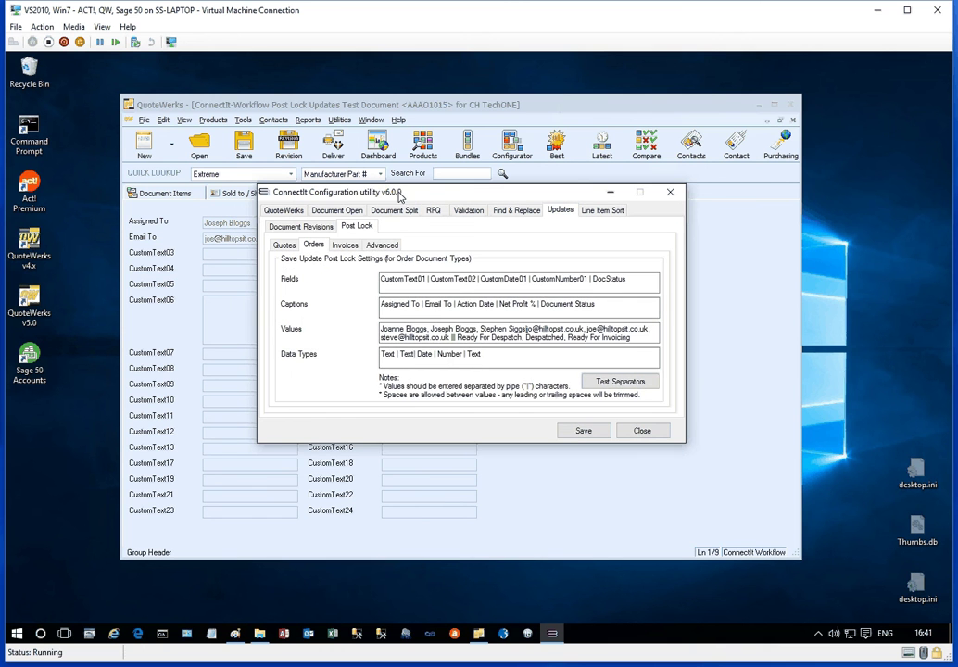
click(384, 247)
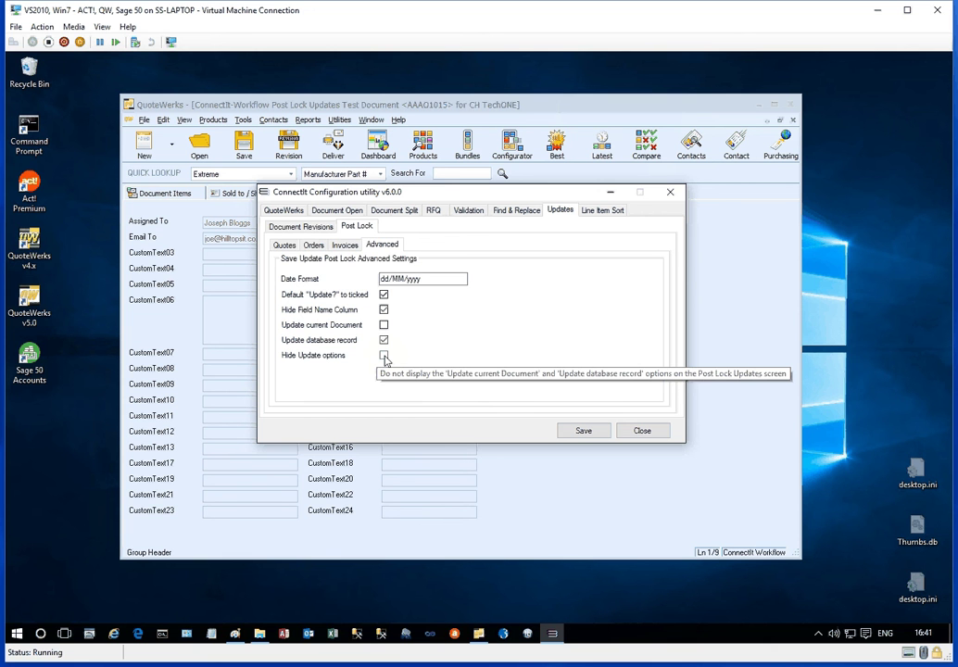
Step: Enable Hide Update options, save the configuration, and close the utility
click(384, 355)
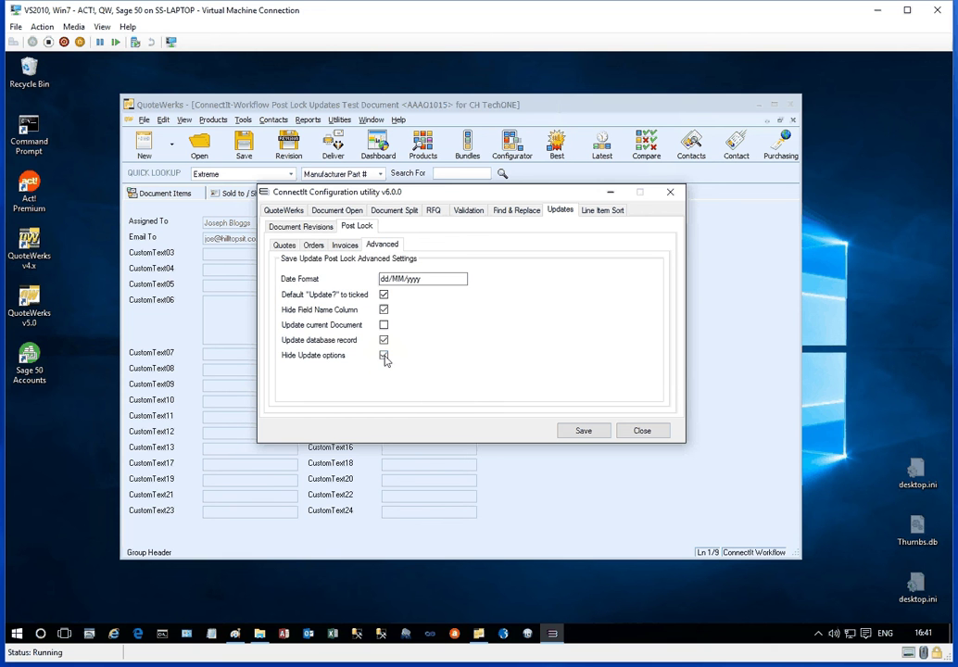
click(579, 431)
click(523, 393)
Step: Rerun Post Lock Updates on the document to confirm the options are hidden, then show Contact.png
click(242, 121)
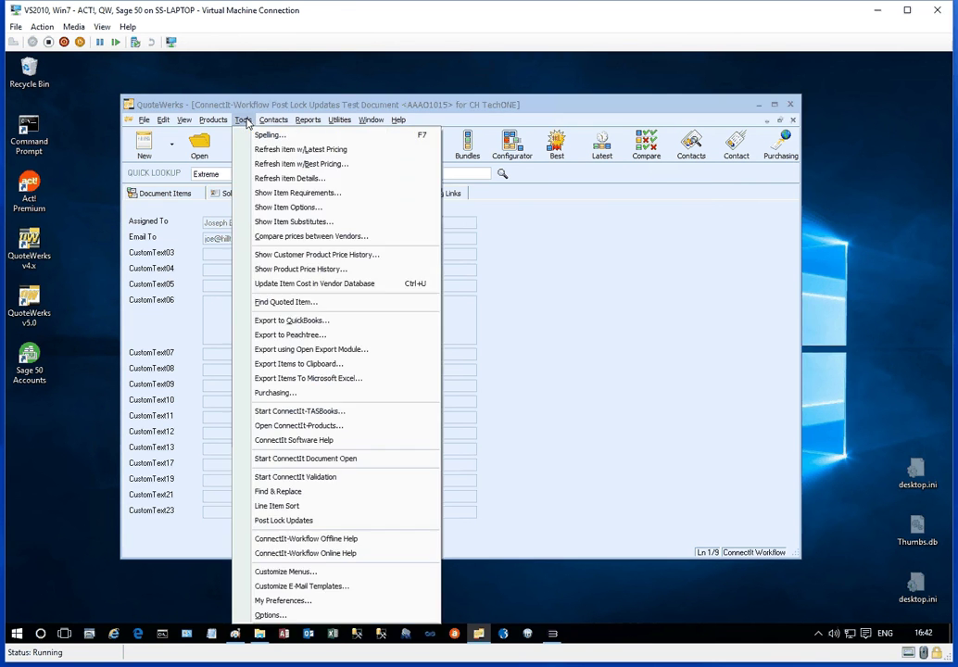
click(294, 522)
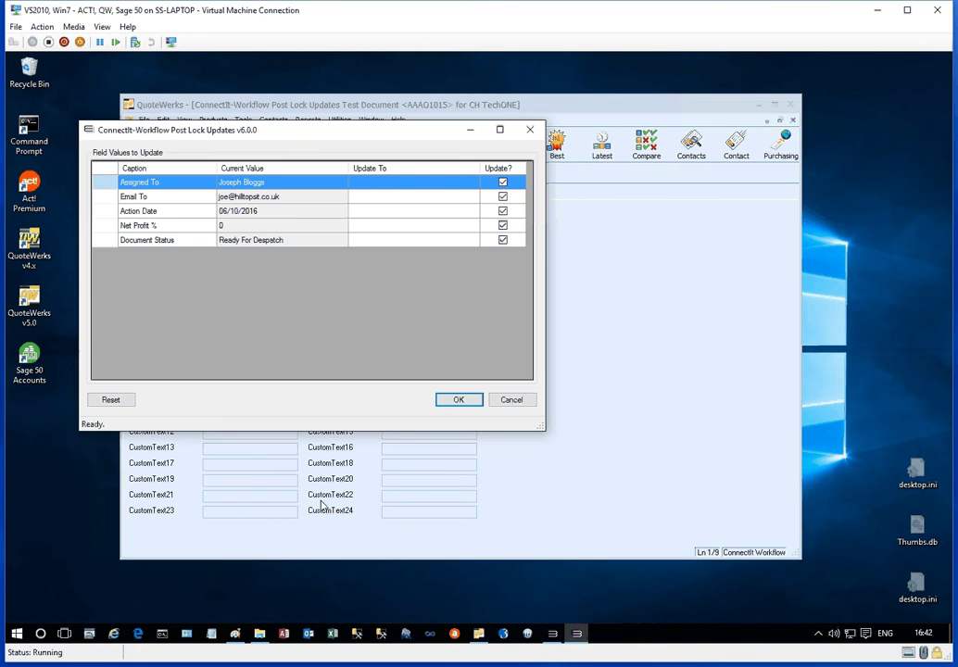
drag(299, 135, 387, 158)
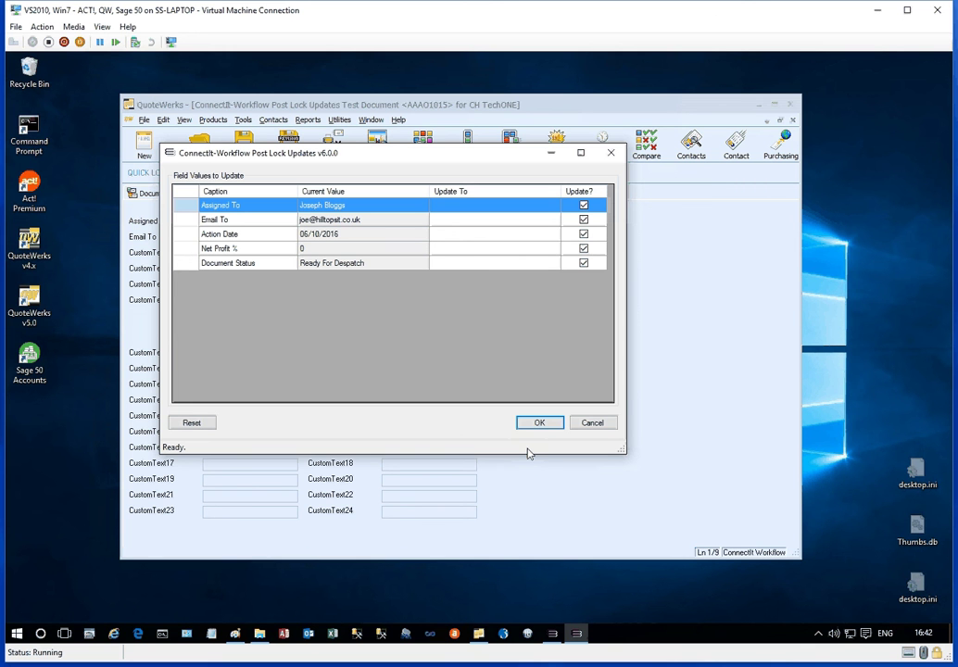
click(235, 633)
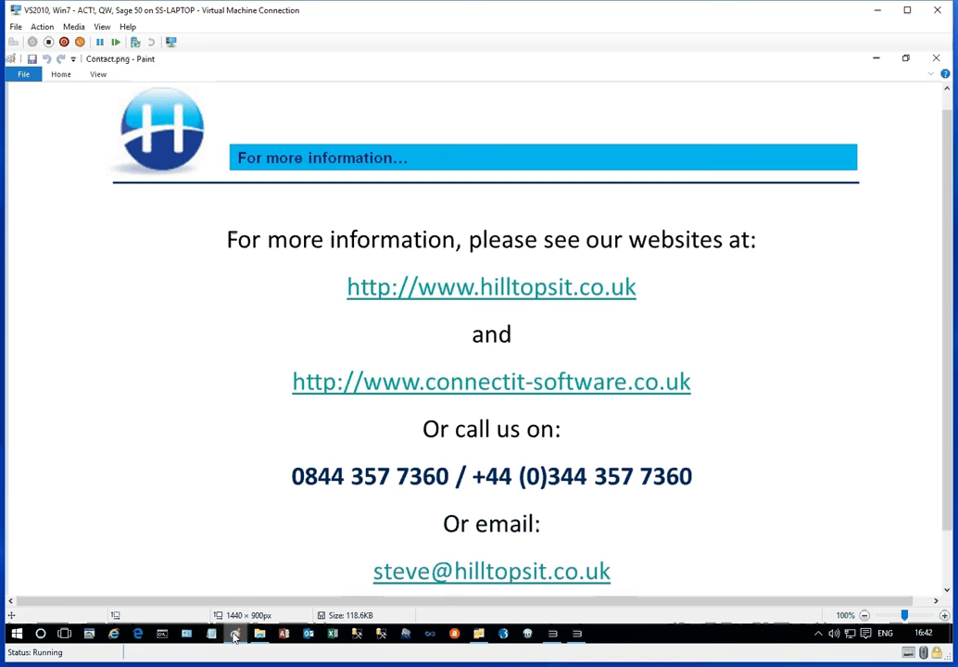